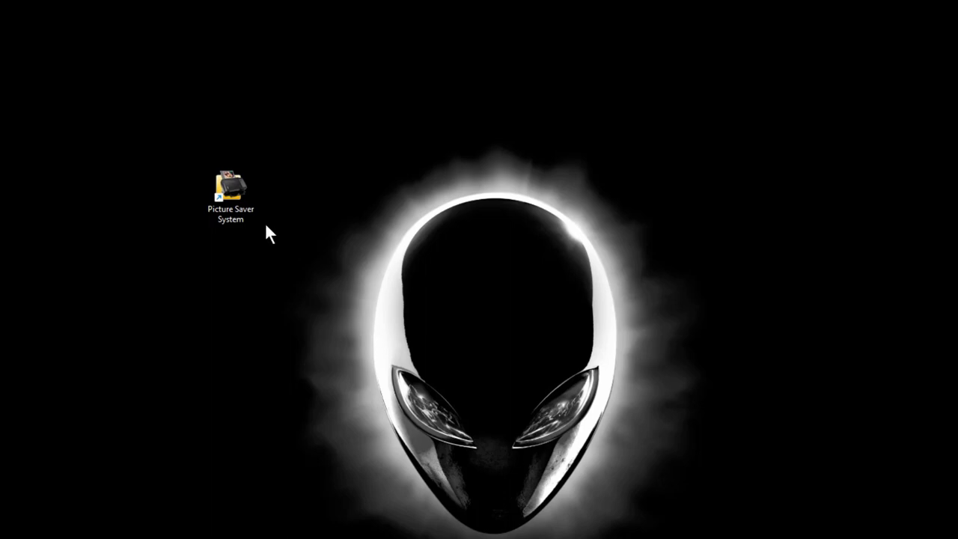
Launch Picture Saver System, accept continuing with the default destination settings, and bring the order form fully into view.
left_click_drag(229, 192, 229, 123)
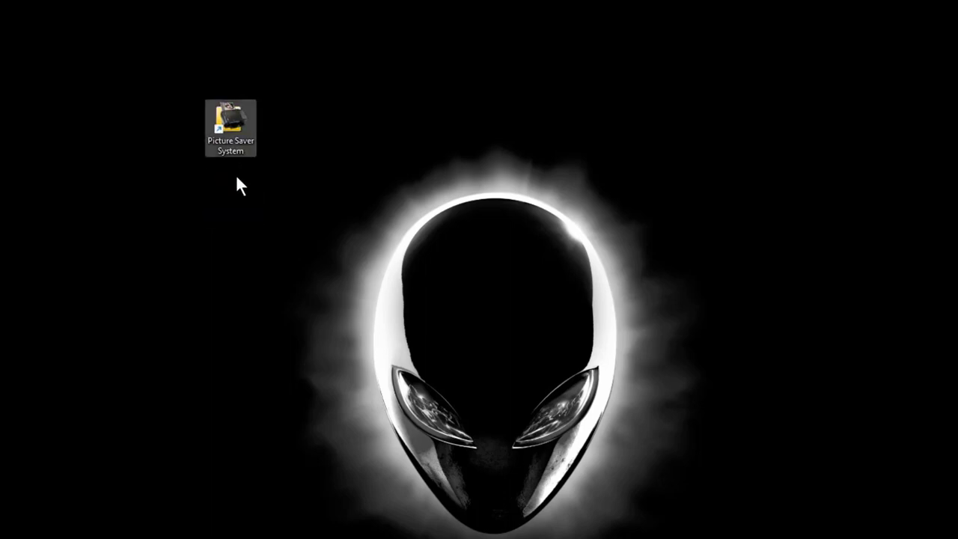
double_click(239, 112)
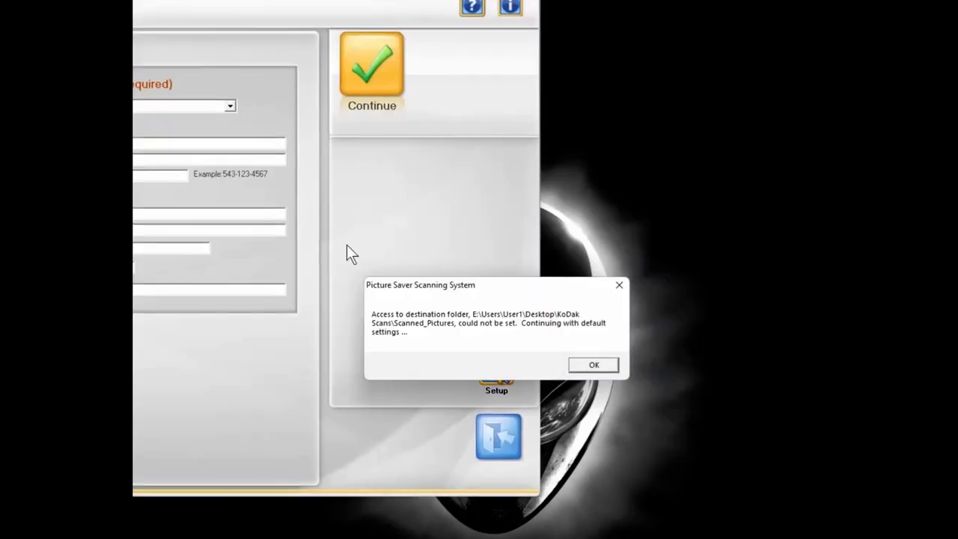
left_click(587, 363)
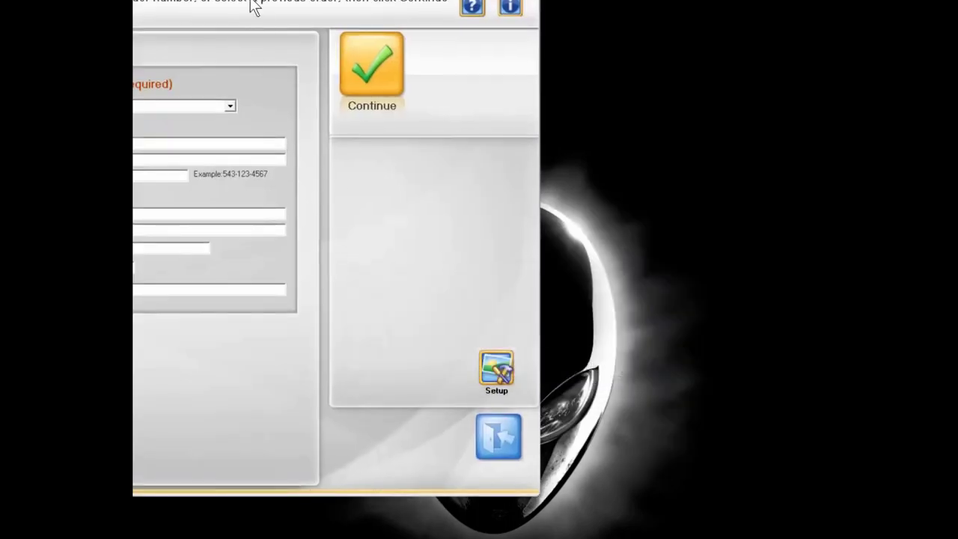
left_click_drag(240, 0, 526, 7)
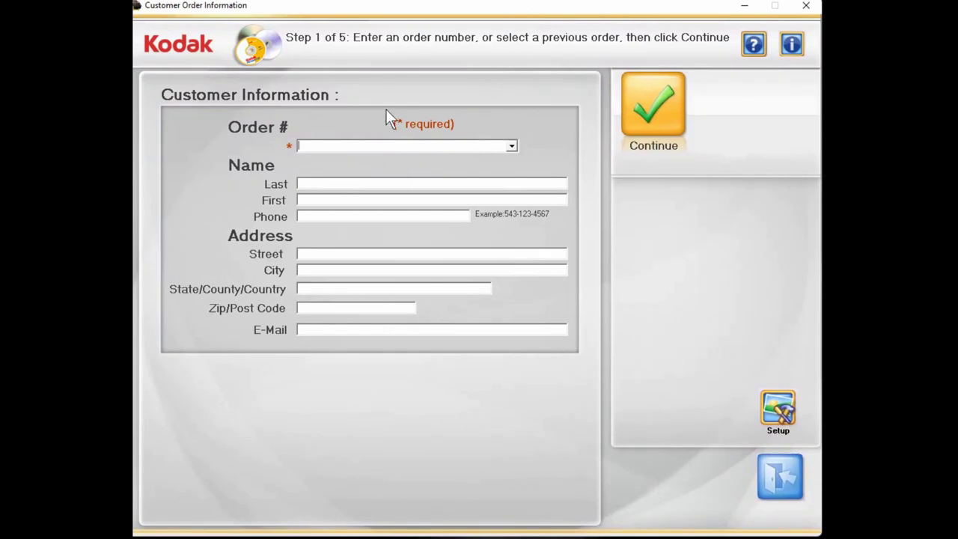
Look through the previous orders, then enter a new order number in the customer information form.
left_click(511, 145)
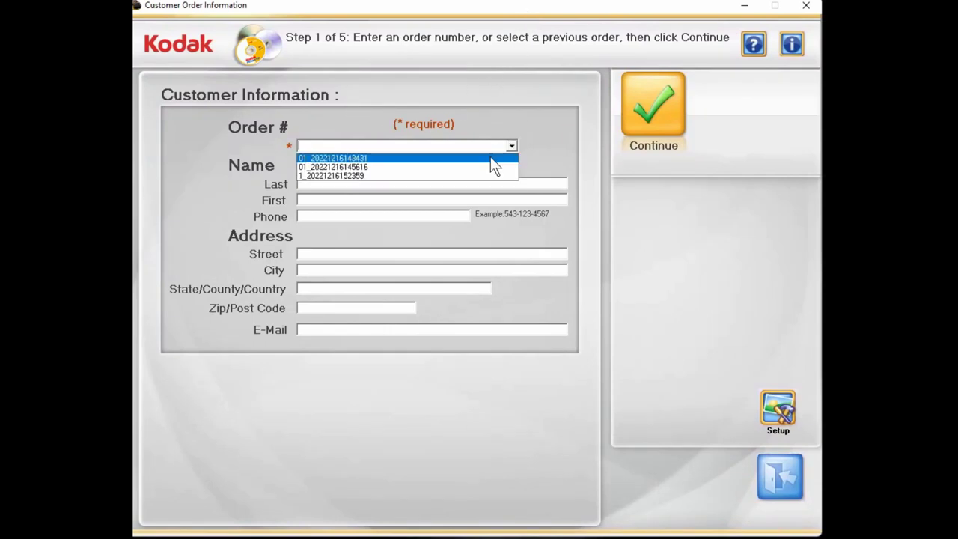
left_click(547, 139)
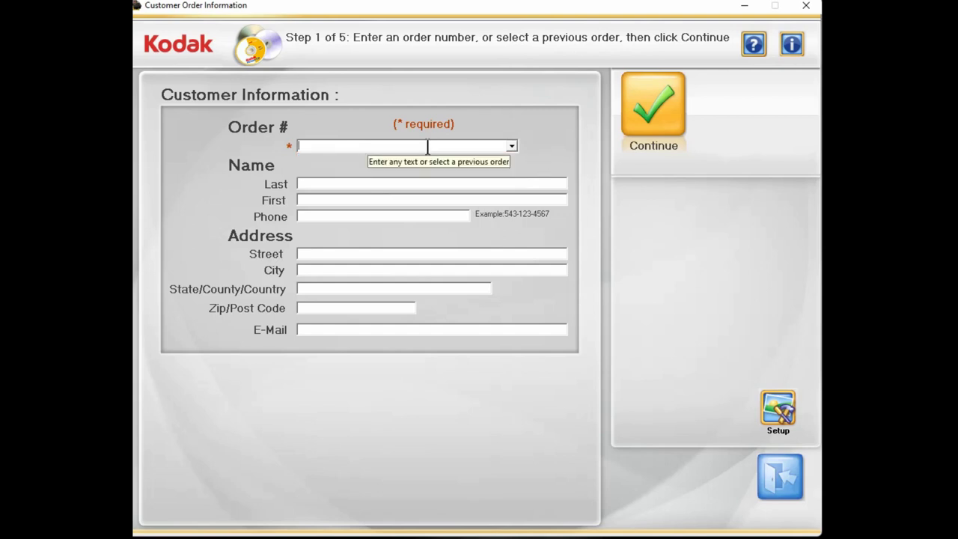
type("01")
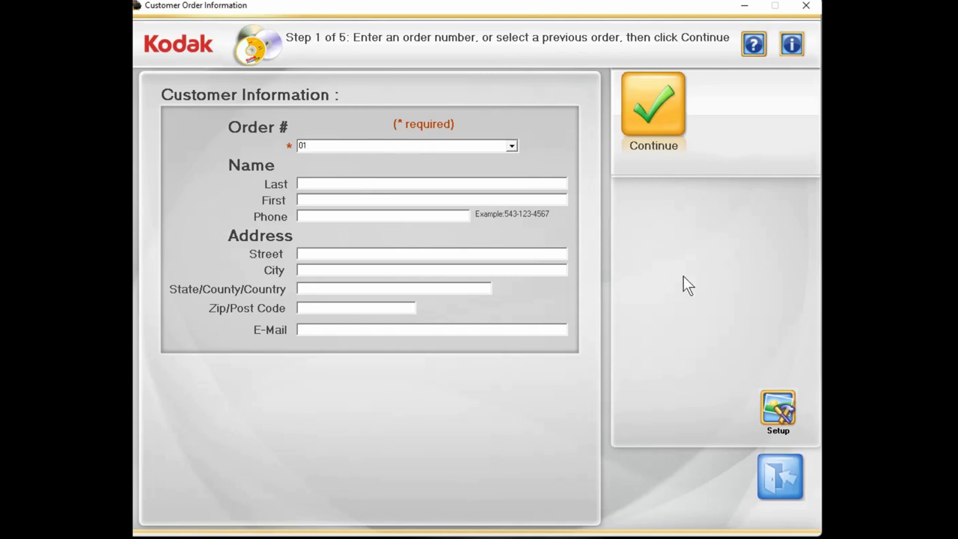
View the help topic on the Enhance Picture screen and the program's About information.
left_click(754, 44)
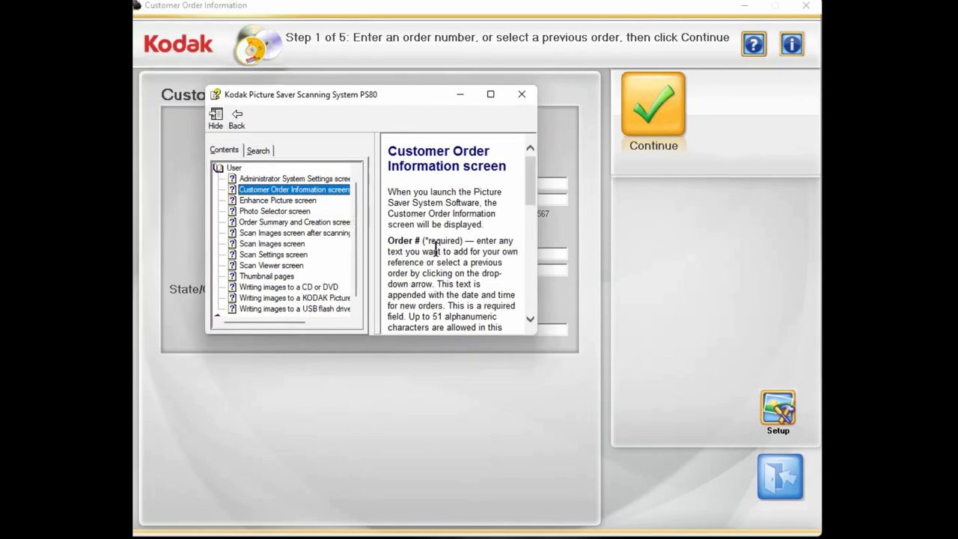
left_click(298, 204)
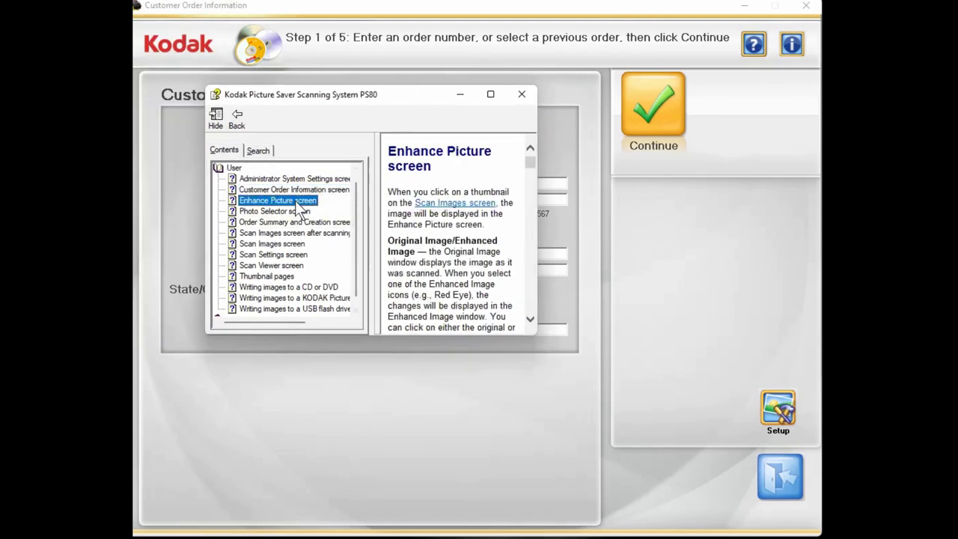
left_click(520, 94)
left_click(793, 46)
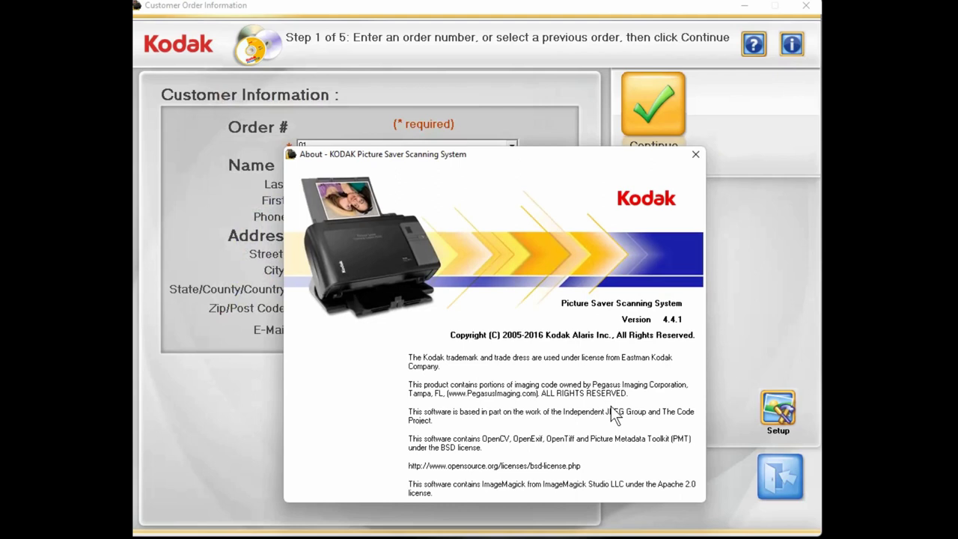
left_click(695, 156)
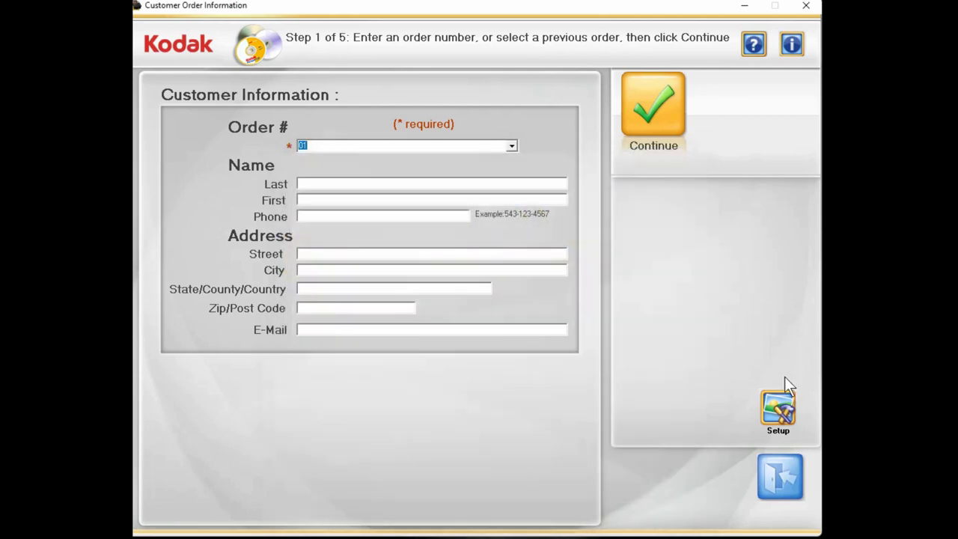
Enable Print Order Details in the administrator system settings and accept them.
left_click(779, 416)
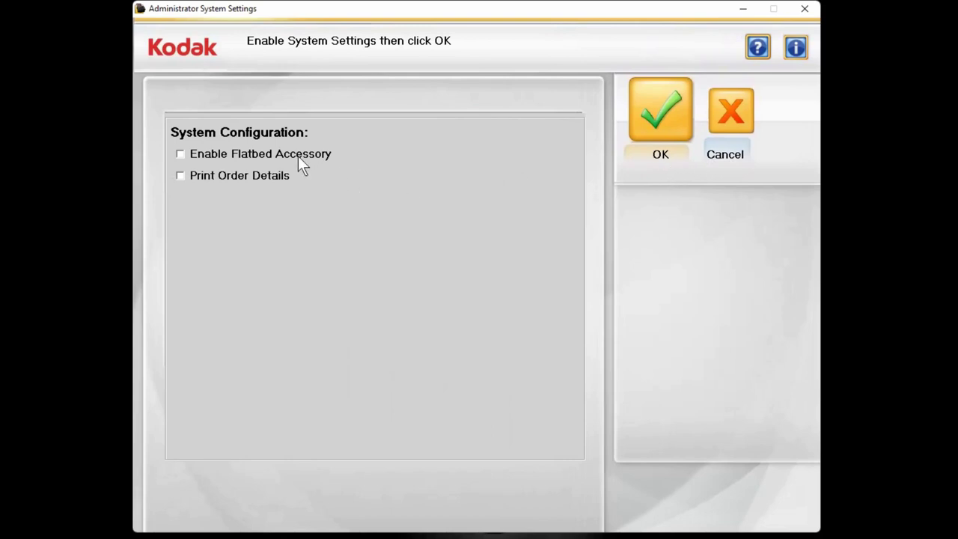
left_click(263, 180)
left_click(658, 124)
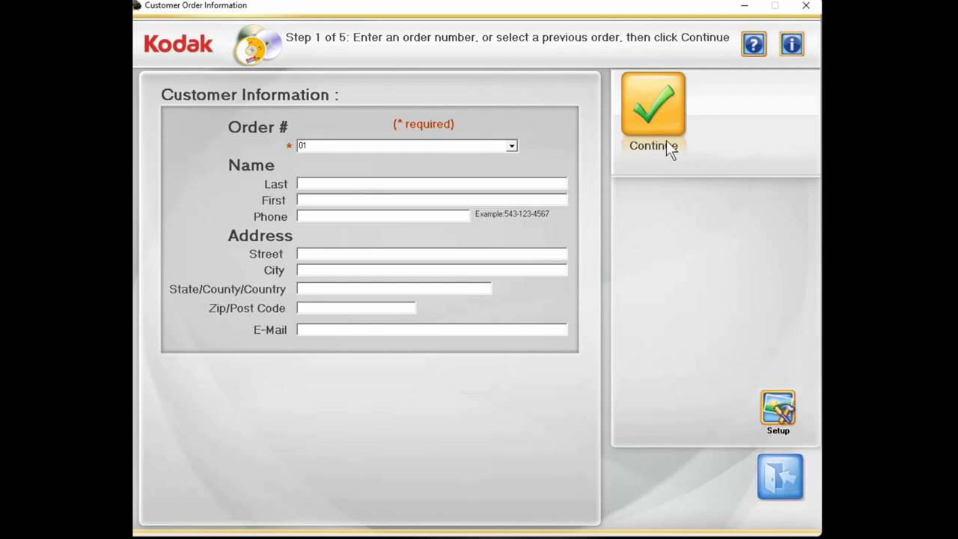
Continue with the new order and accept Folder001 as the folder name for its scanned images.
left_click(663, 117)
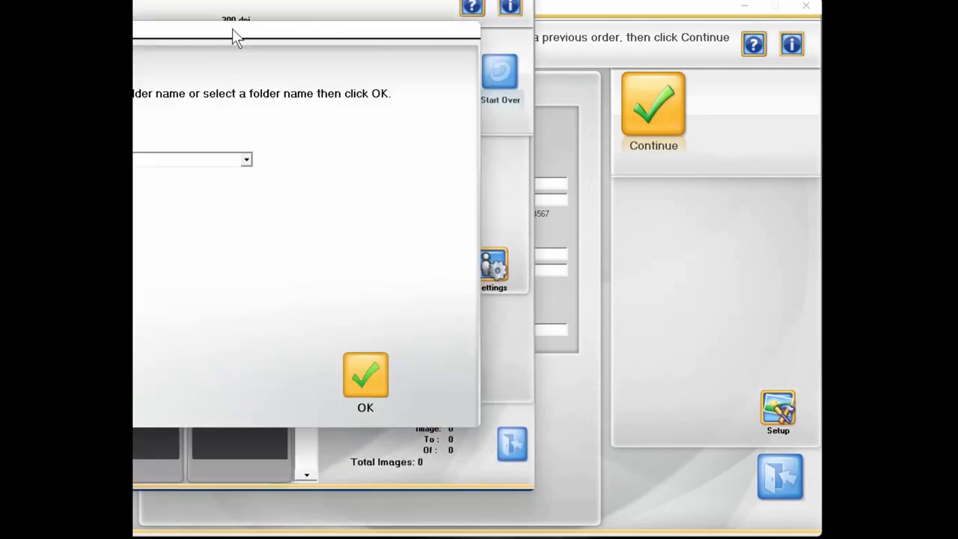
left_click_drag(233, 32, 496, 63)
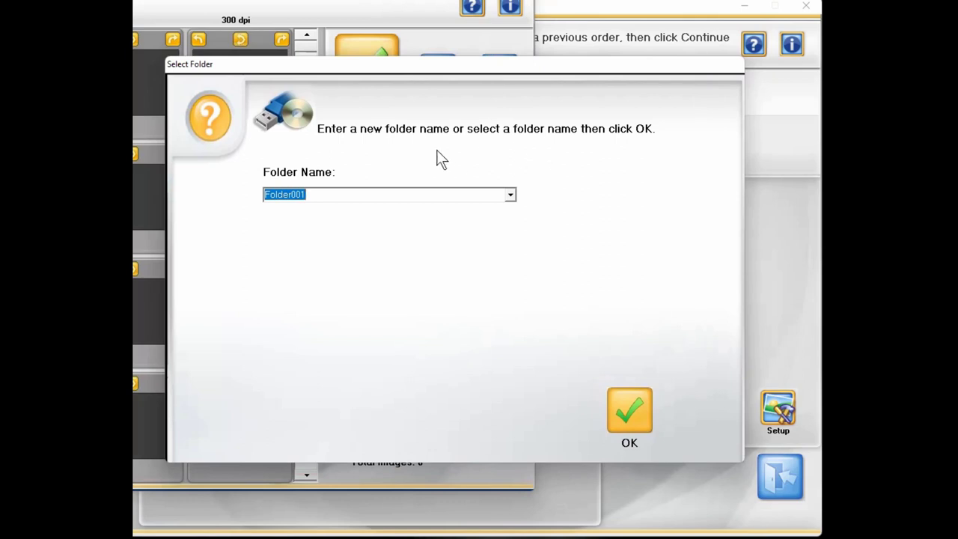
left_click(386, 196)
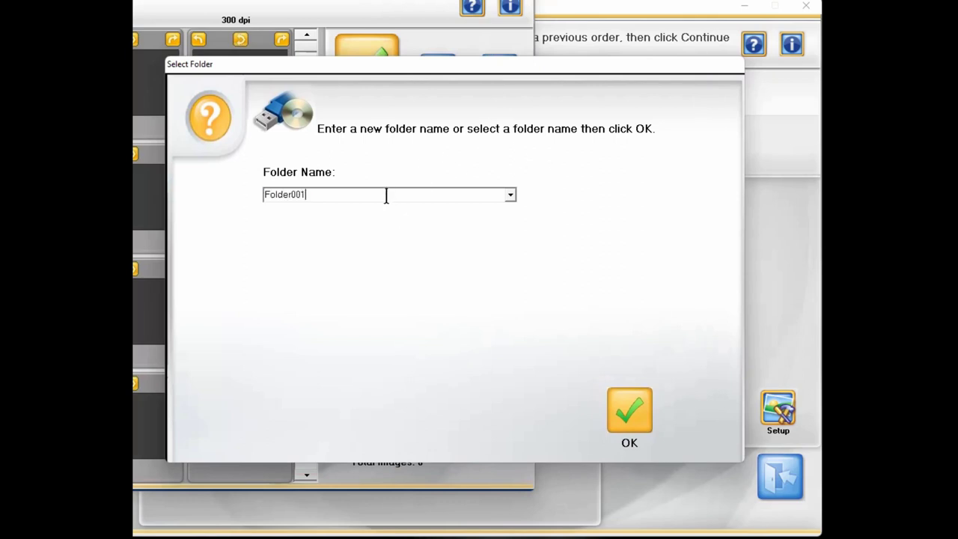
left_click(509, 195)
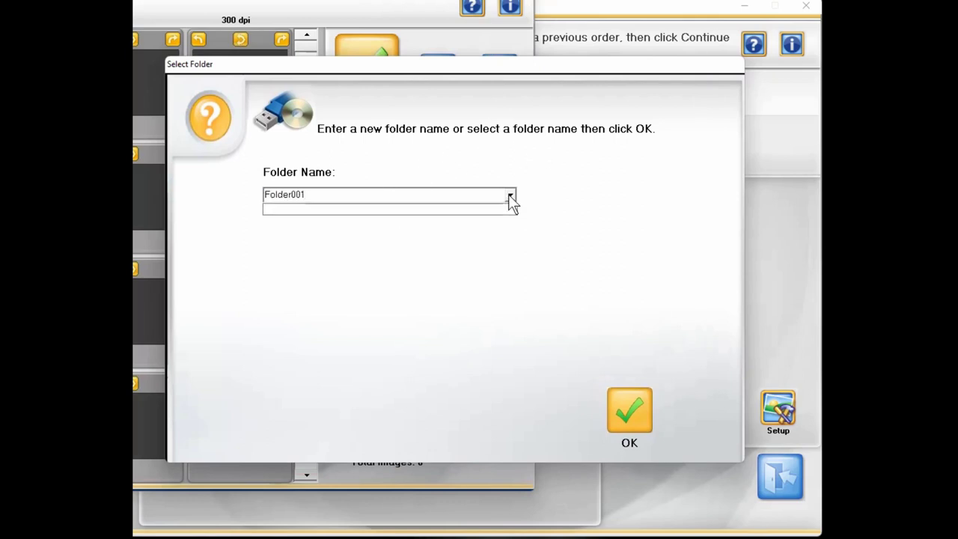
left_click(509, 194)
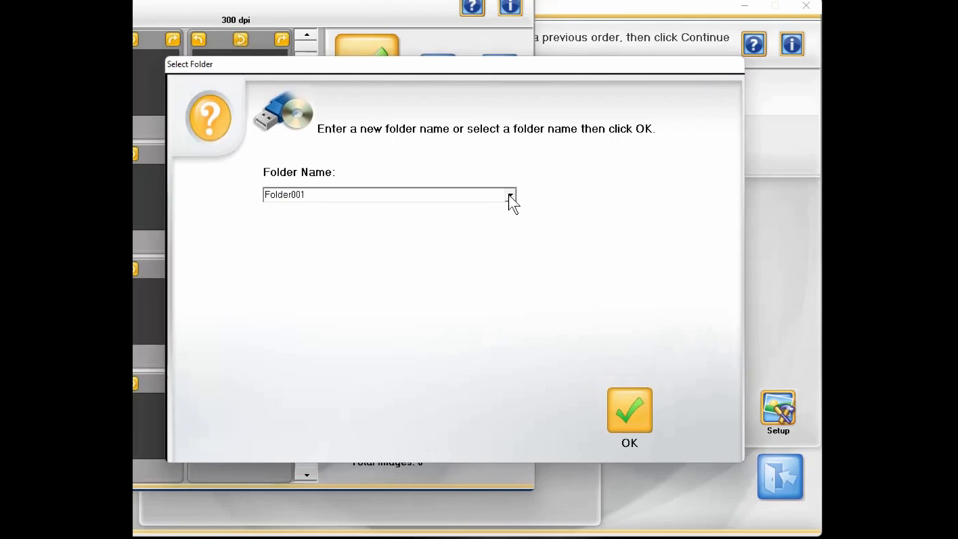
left_click(635, 424)
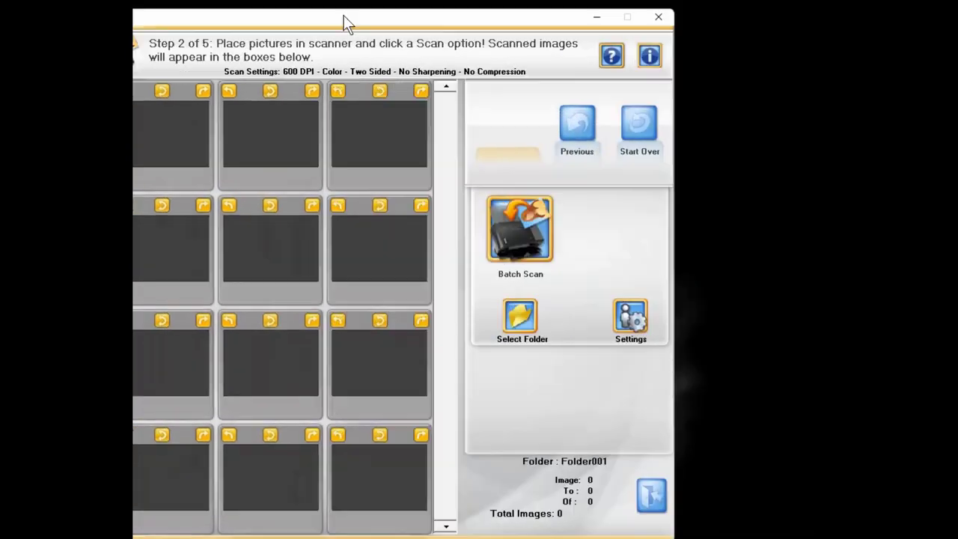
left_click_drag(342, 22, 491, 6)
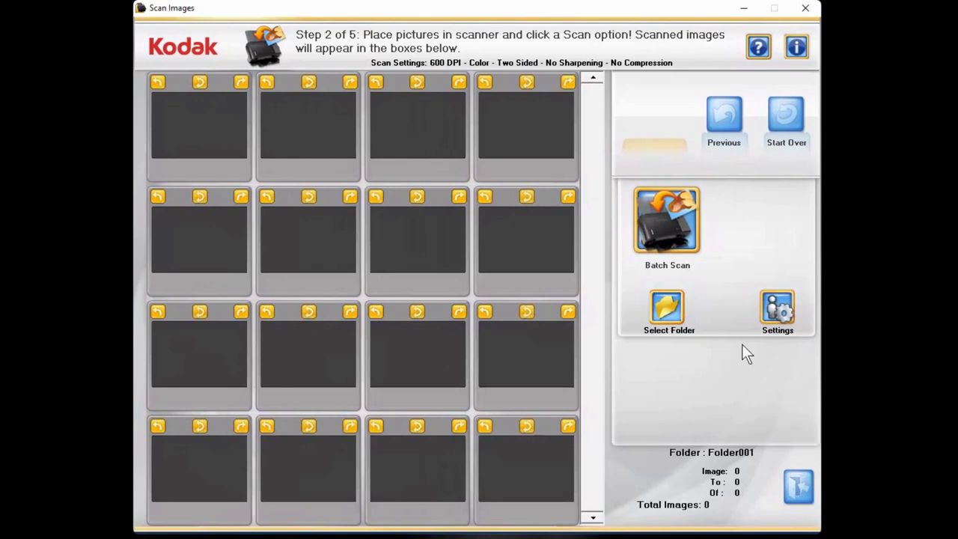
Go back to the customer order information and return to the scan screen.
left_click(725, 122)
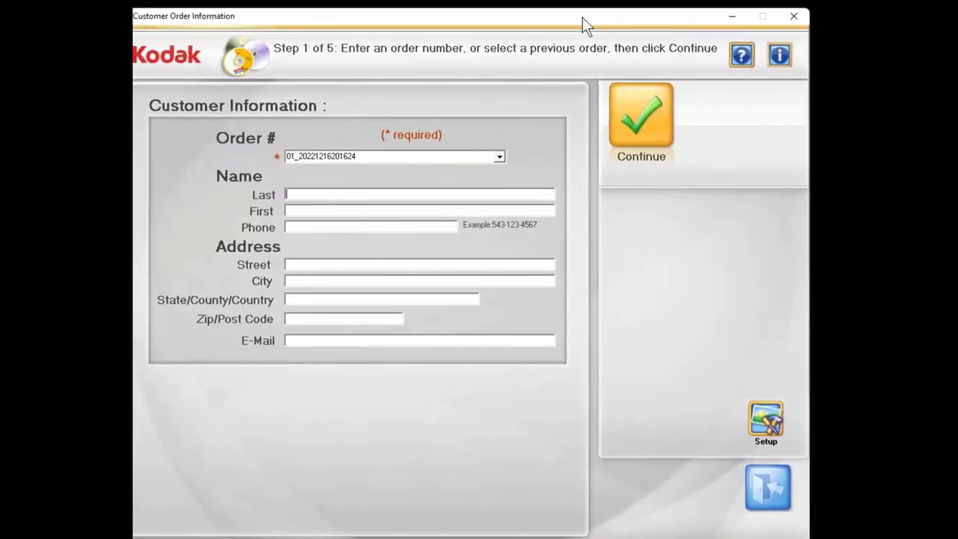
left_click(666, 112)
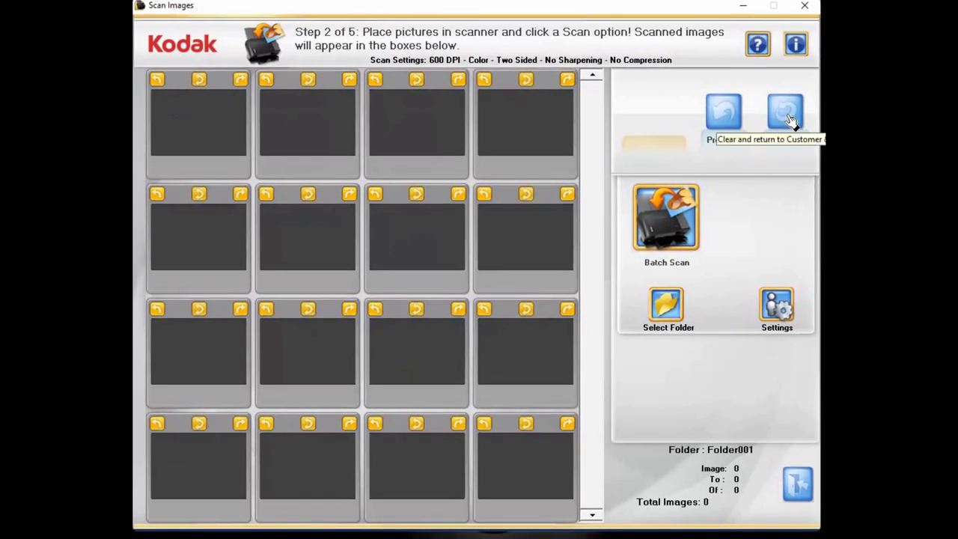
Start over from a blank order form, saving the current order and accepting the default destination settings.
left_click(789, 118)
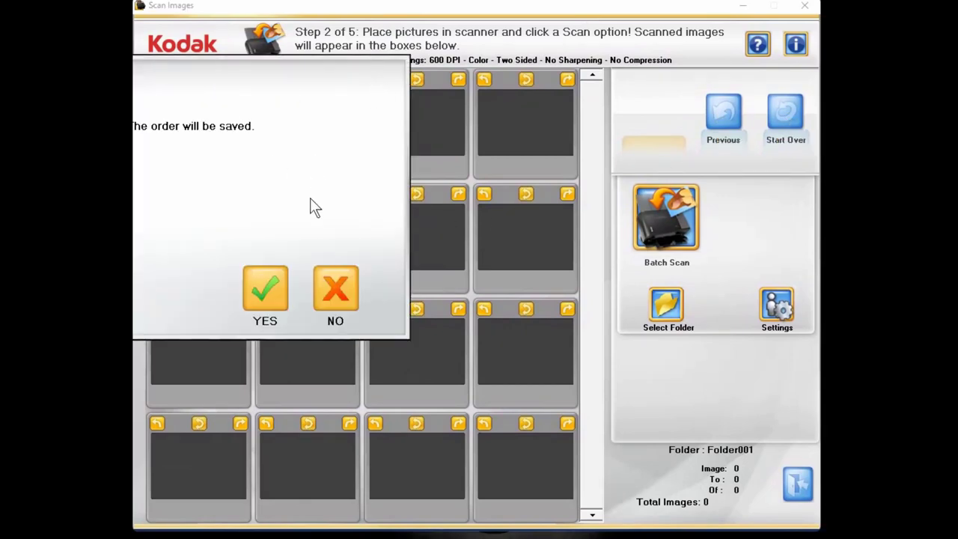
left_click(265, 295)
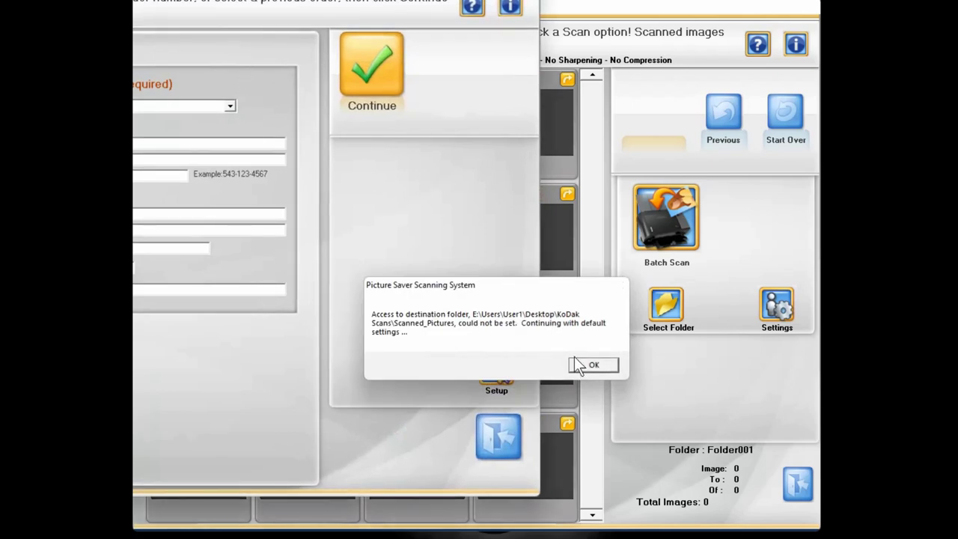
left_click(573, 363)
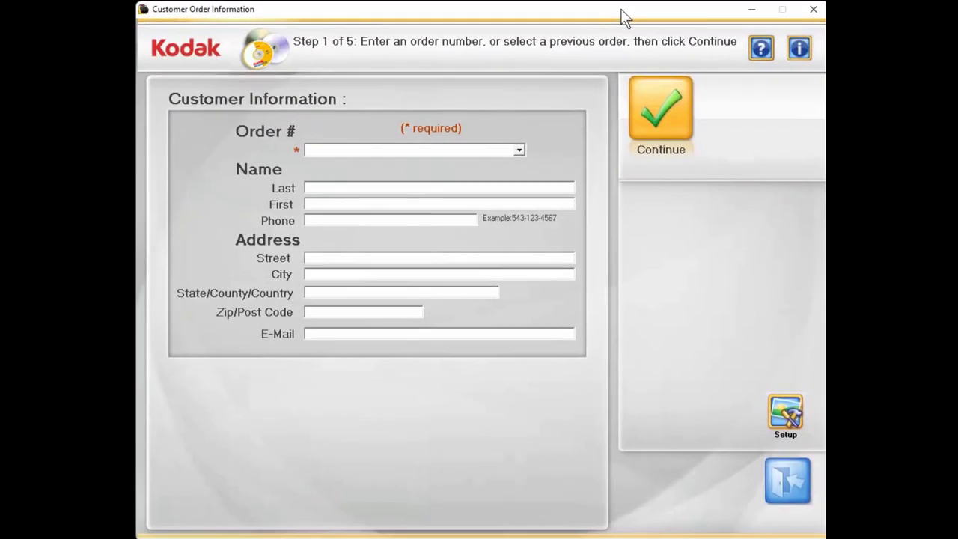
Select the first previous order in the order list and continue to the scan screen.
left_click(665, 114)
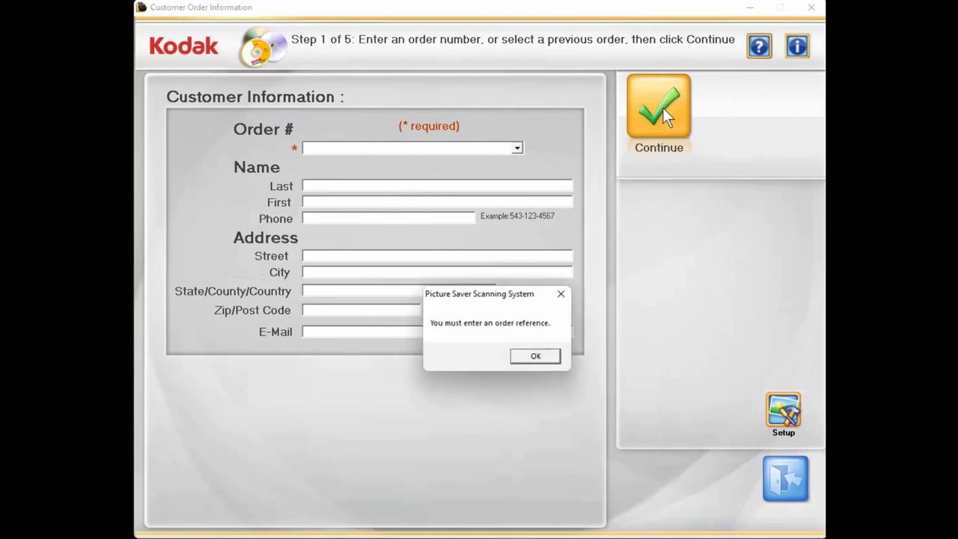
left_click(536, 357)
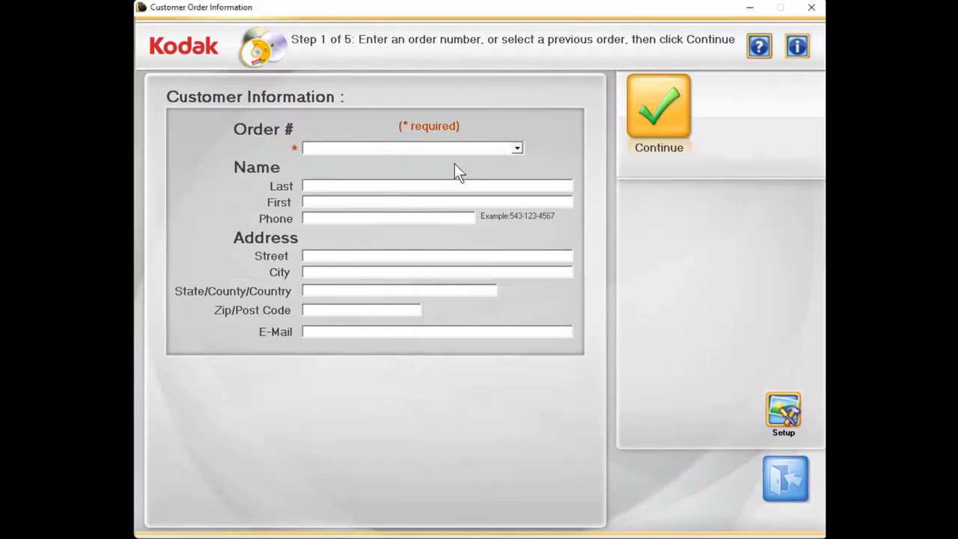
left_click(516, 149)
left_click(503, 160)
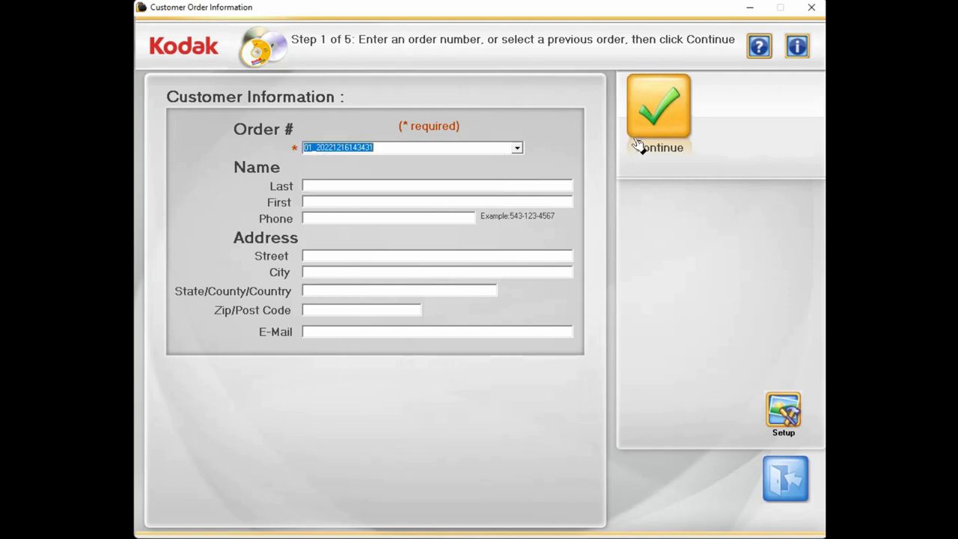
left_click(665, 129)
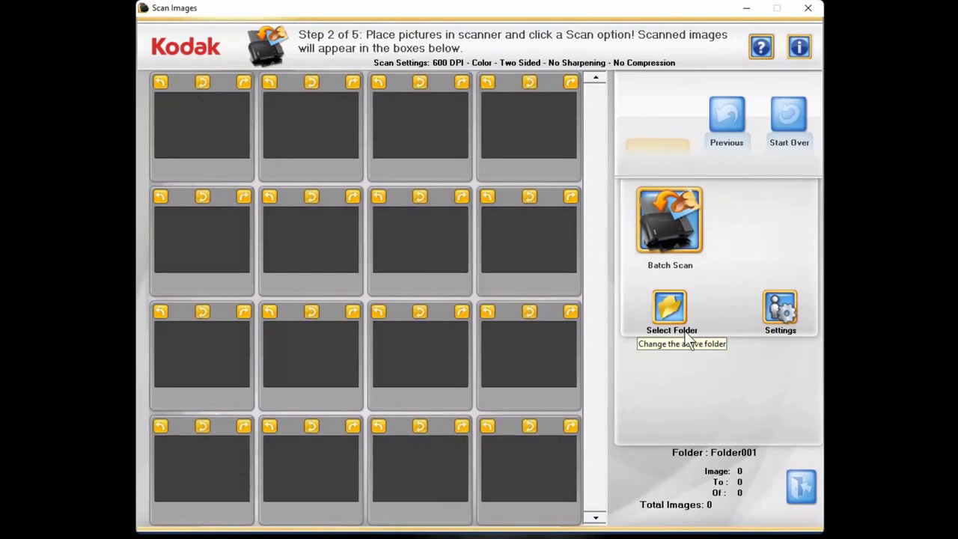
Review the scan settings for color, resolution, file format, sharpening and borders, and accept them.
left_click(783, 311)
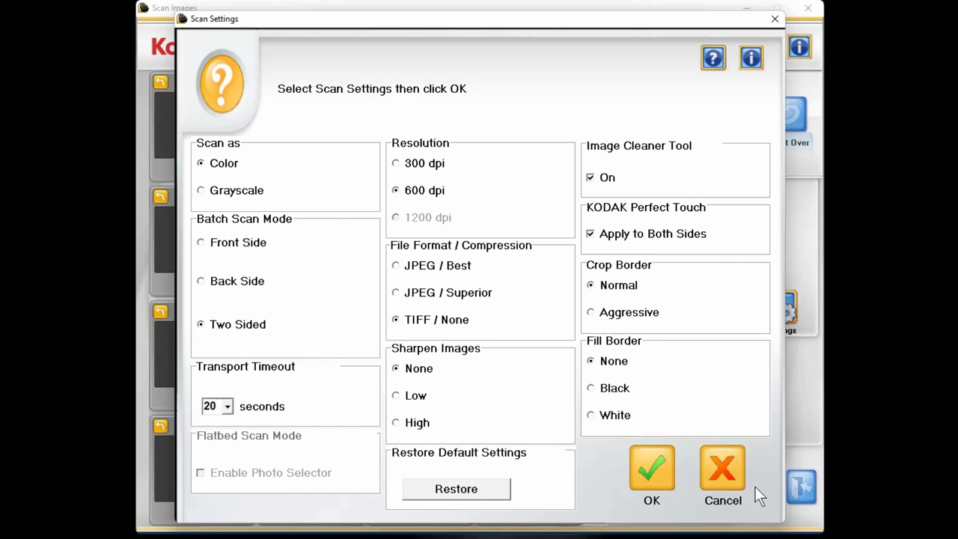
left_click(651, 472)
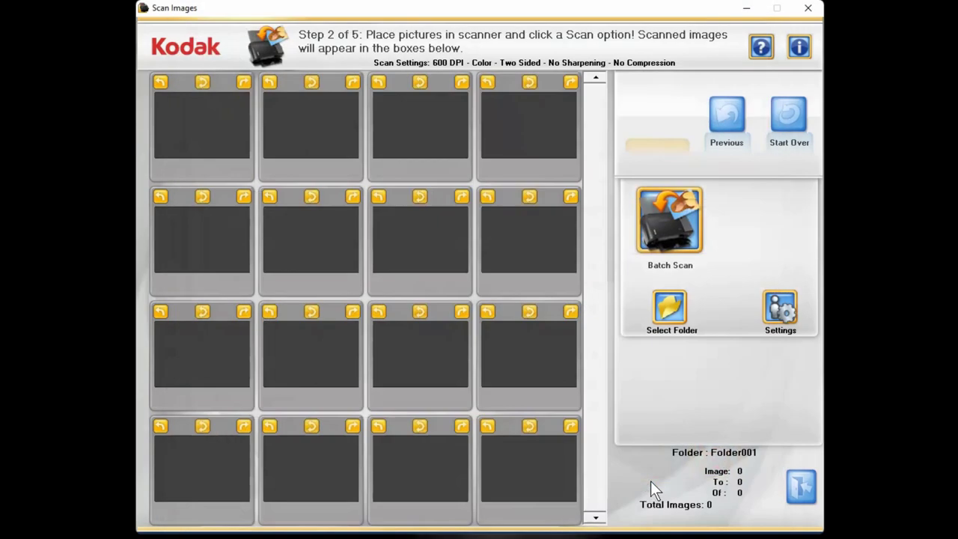
Start a batch scan of the pictures loaded in the scanner, restarting it after the first run.
left_click(671, 240)
left_click(672, 224)
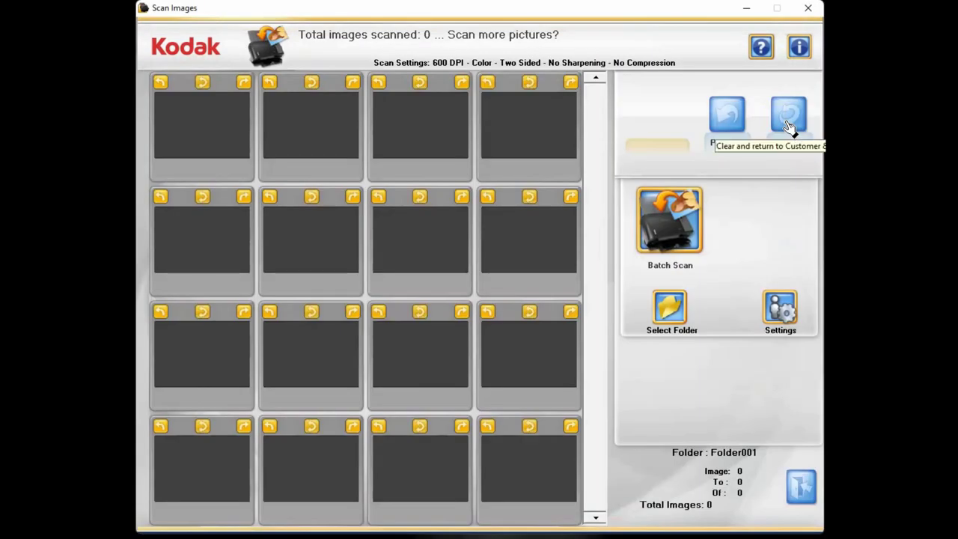
left_click(684, 219)
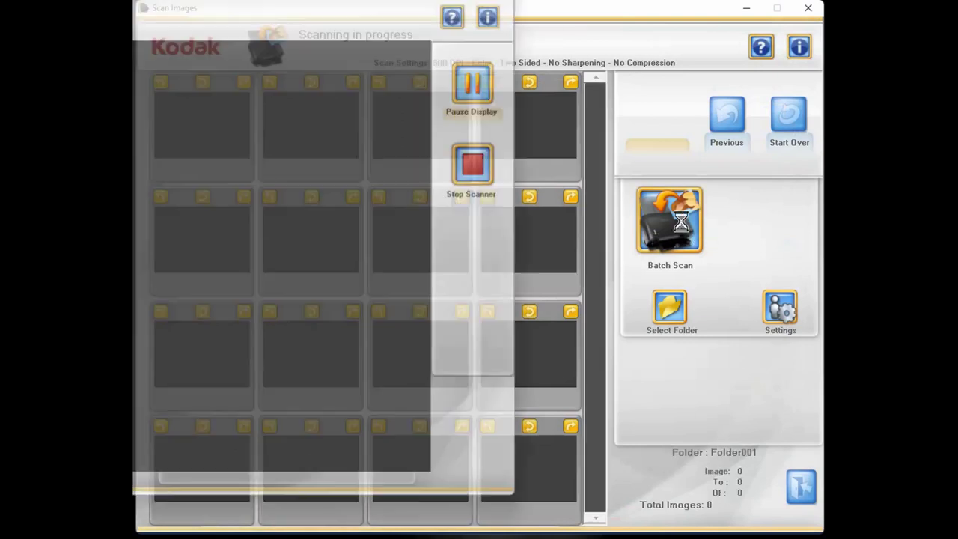